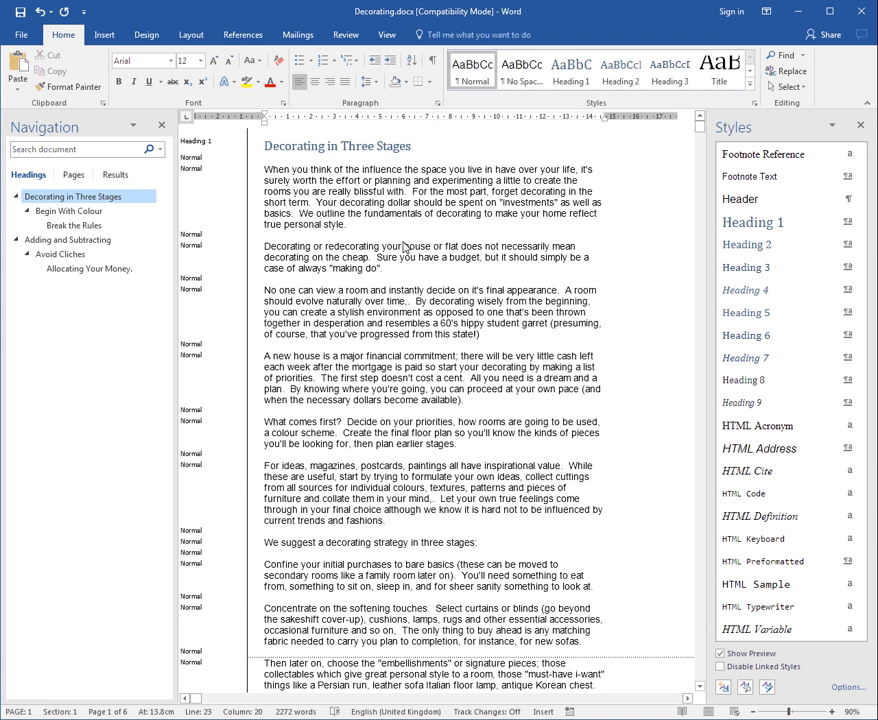
- Browse the full styles list for the second body paragraph, and place the cursor in the "Decorating in Three Stages" heading
click(398, 245)
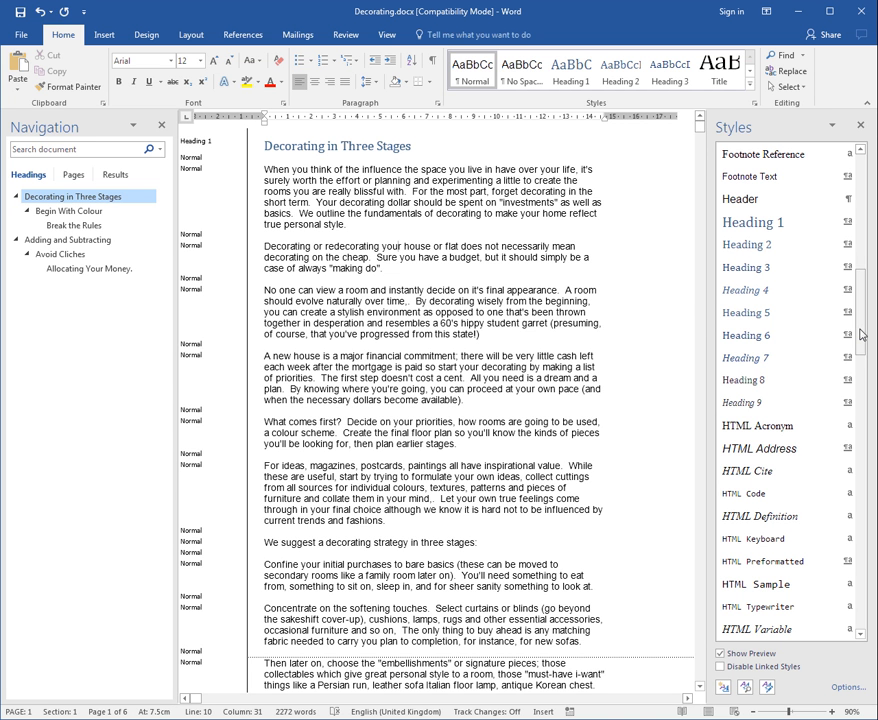
drag(858, 333, 868, 519)
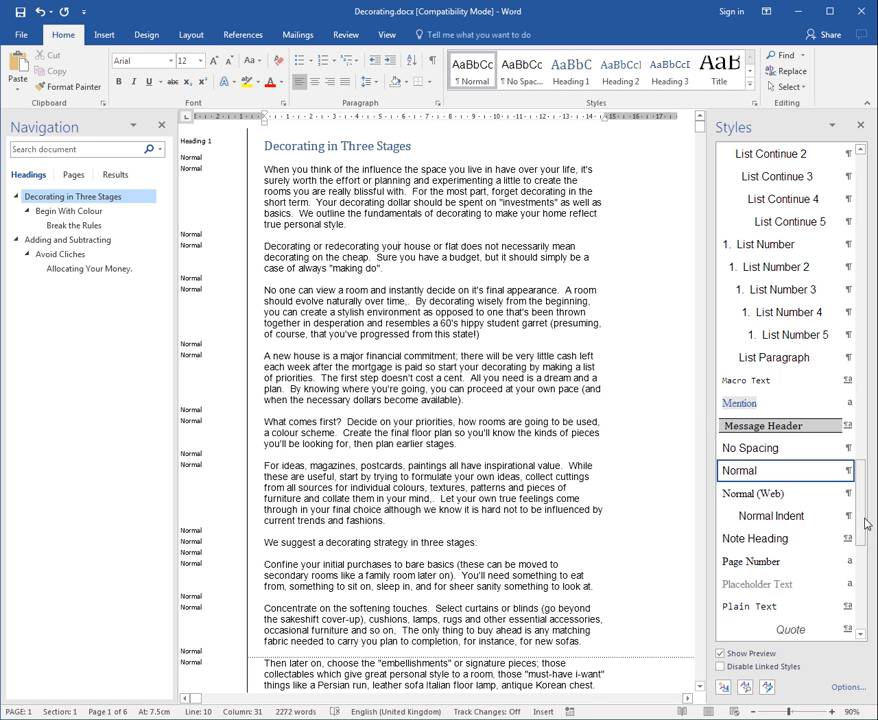
scroll(800, 440, up, 15)
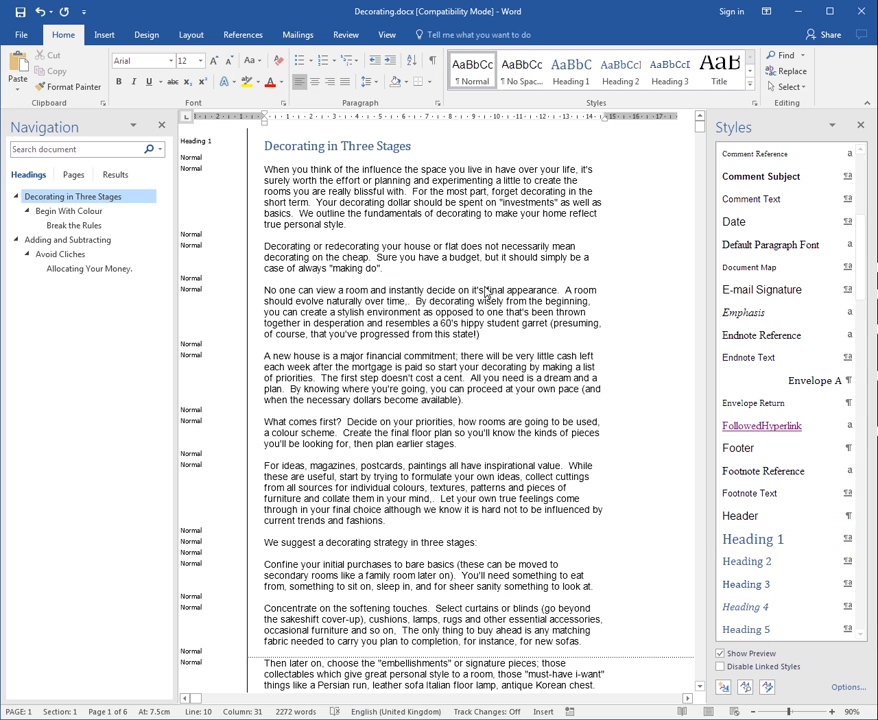
click(400, 152)
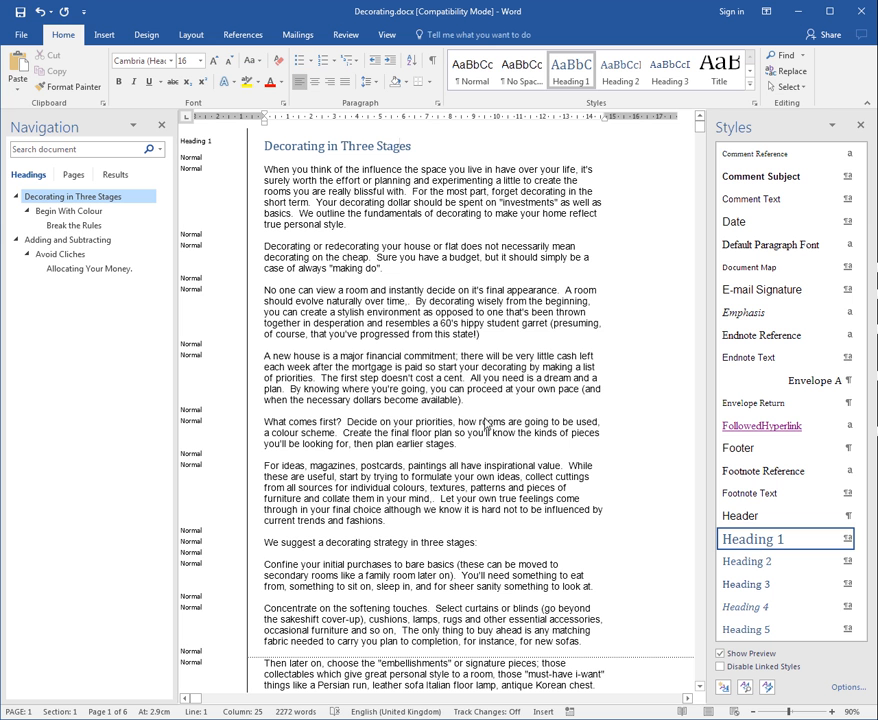
- Set the Styles pane options to show only Recommended styles
click(846, 687)
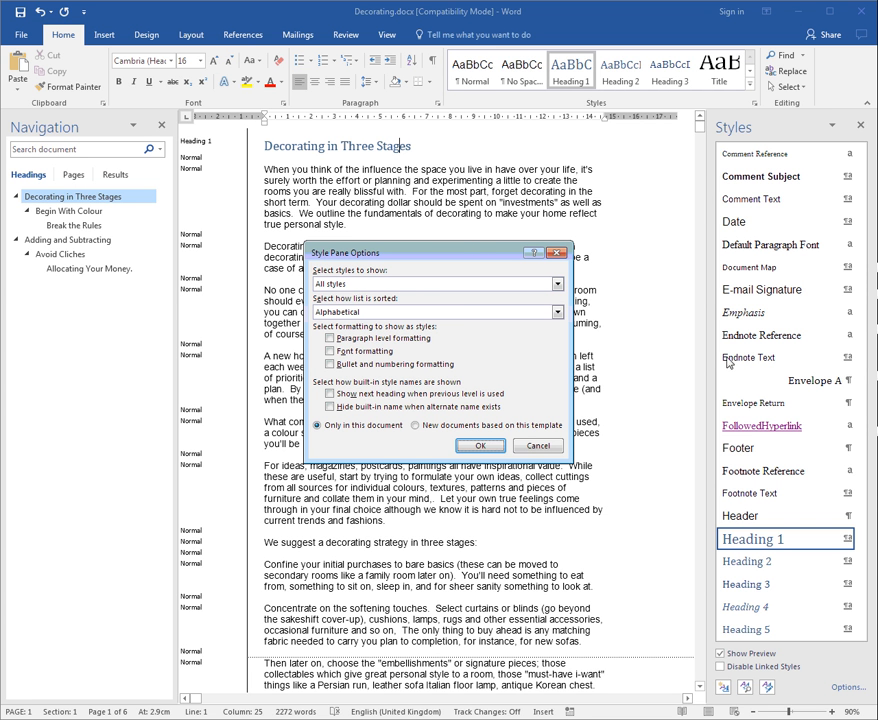
click(354, 285)
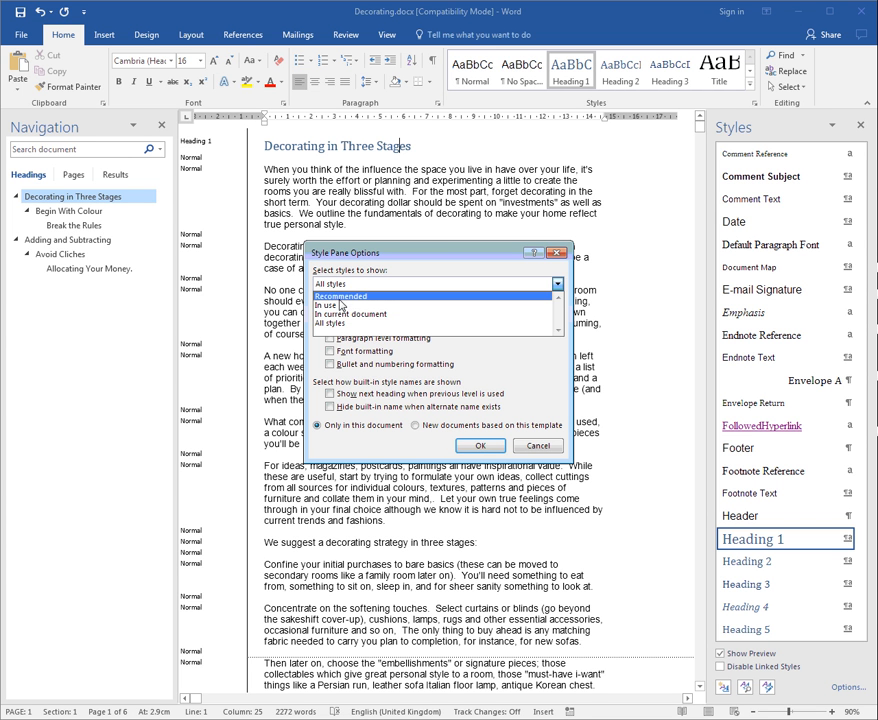
click(338, 297)
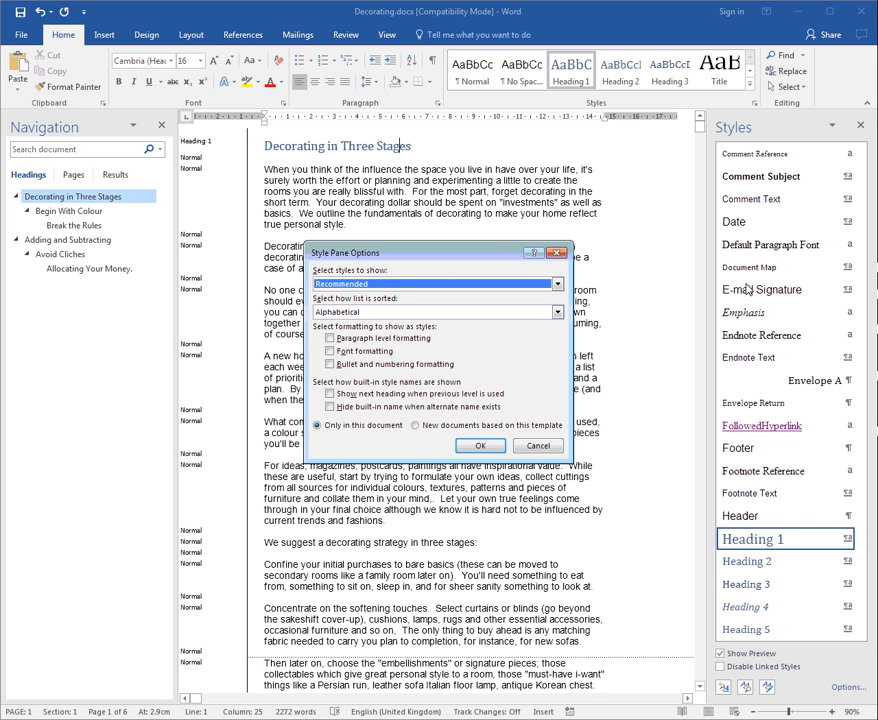
click(483, 447)
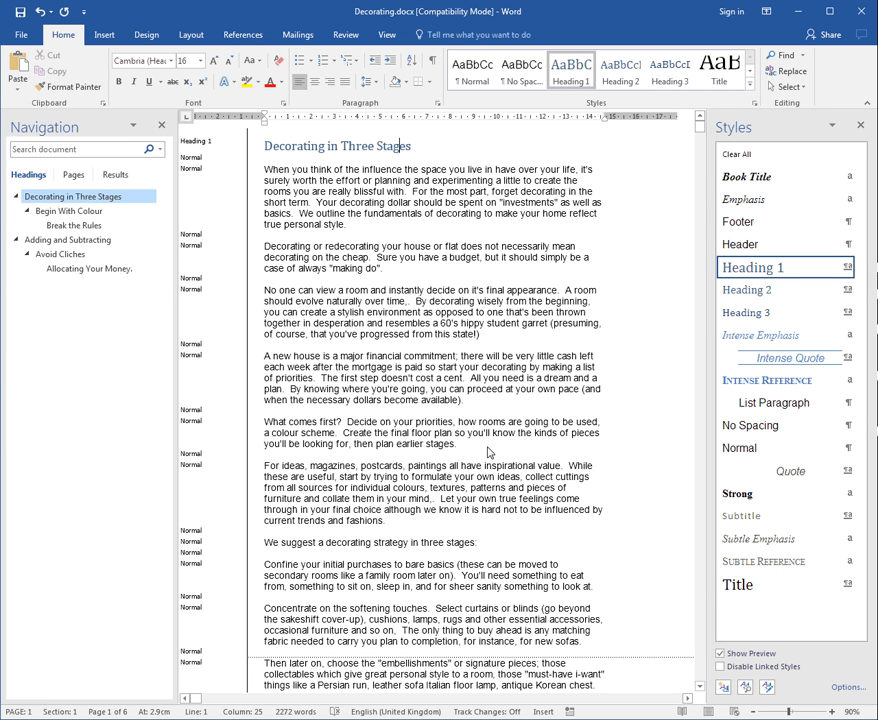
- In the style management settings, mark every style as hidden when viewing recommended styles
click(768, 688)
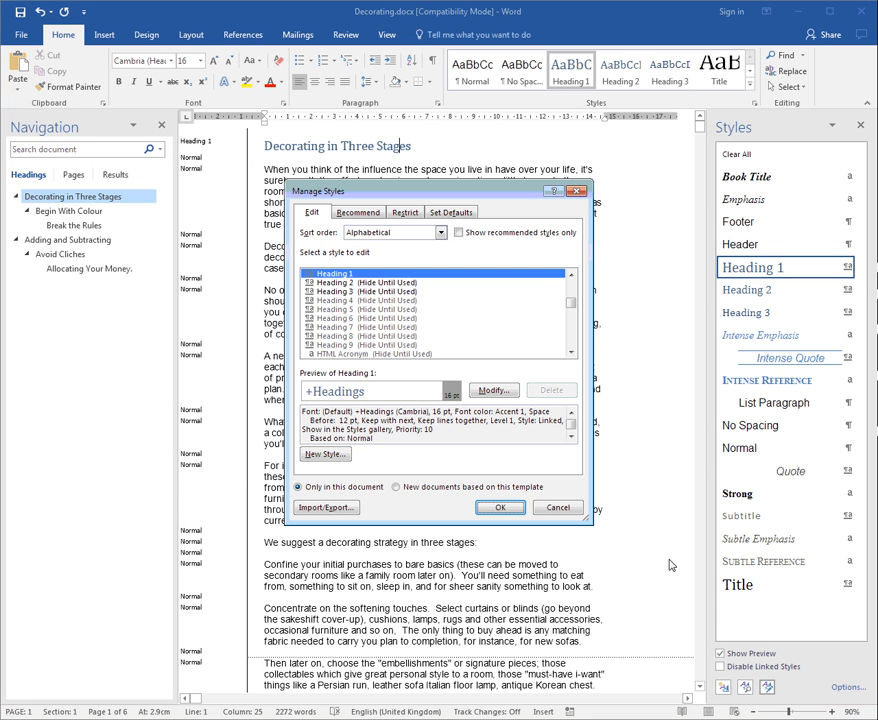
click(358, 213)
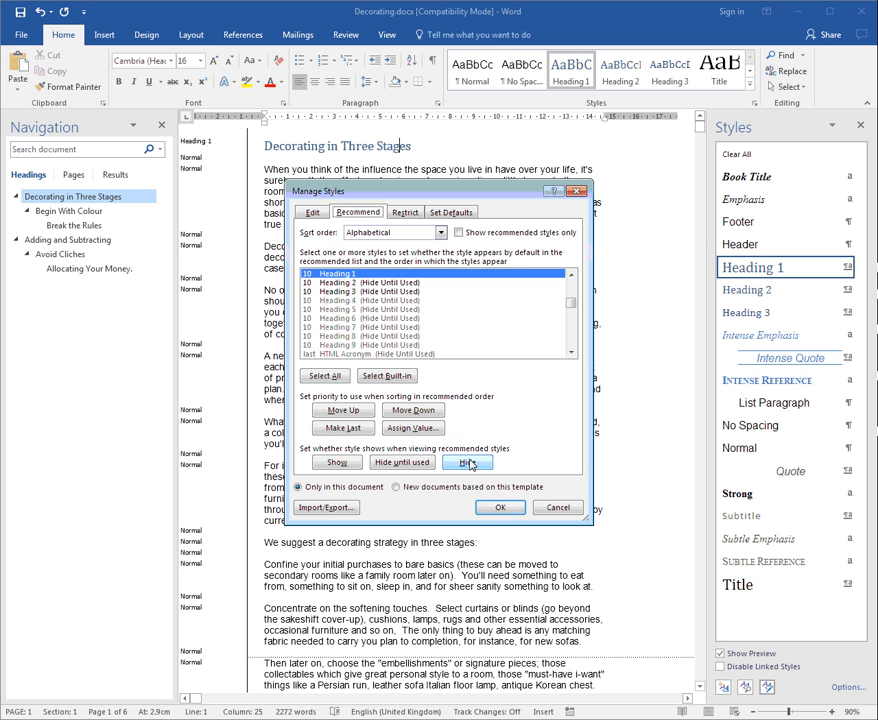
click(335, 377)
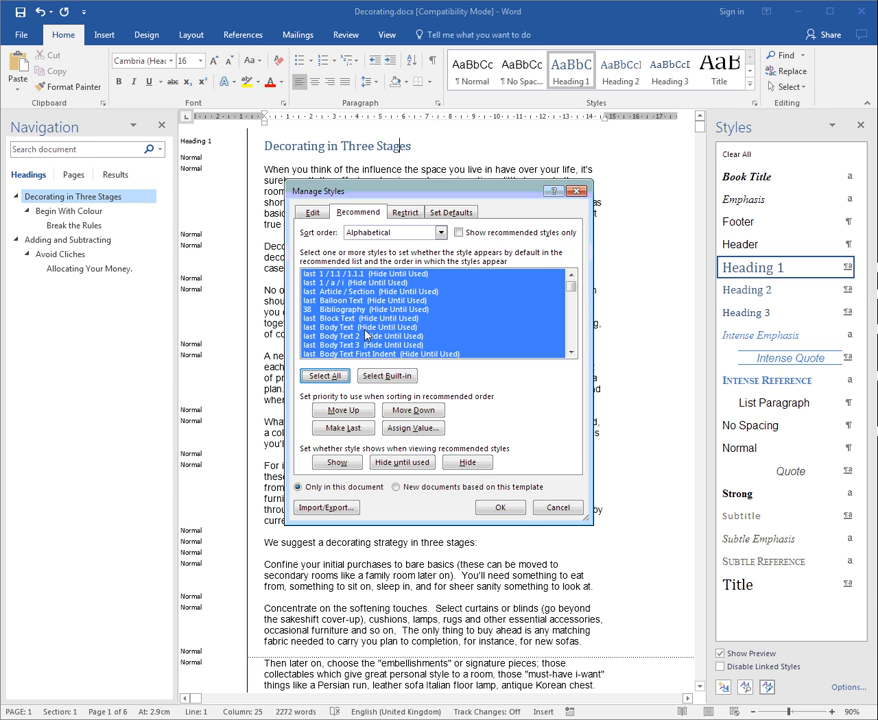
click(472, 464)
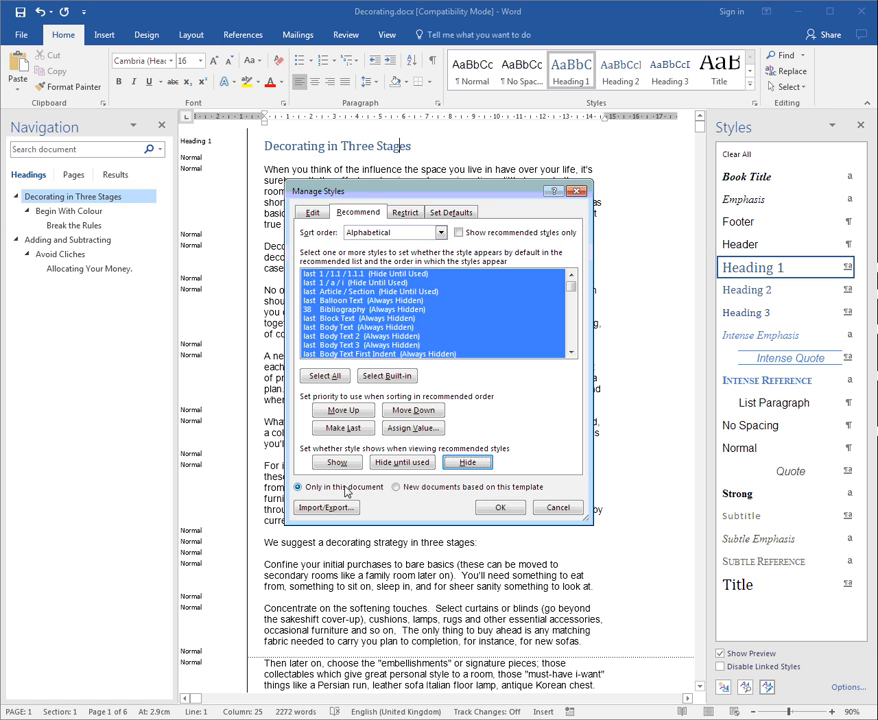
- Set the Heading 1 through Heading 9 styles to show in the recommended styles list
click(450, 327)
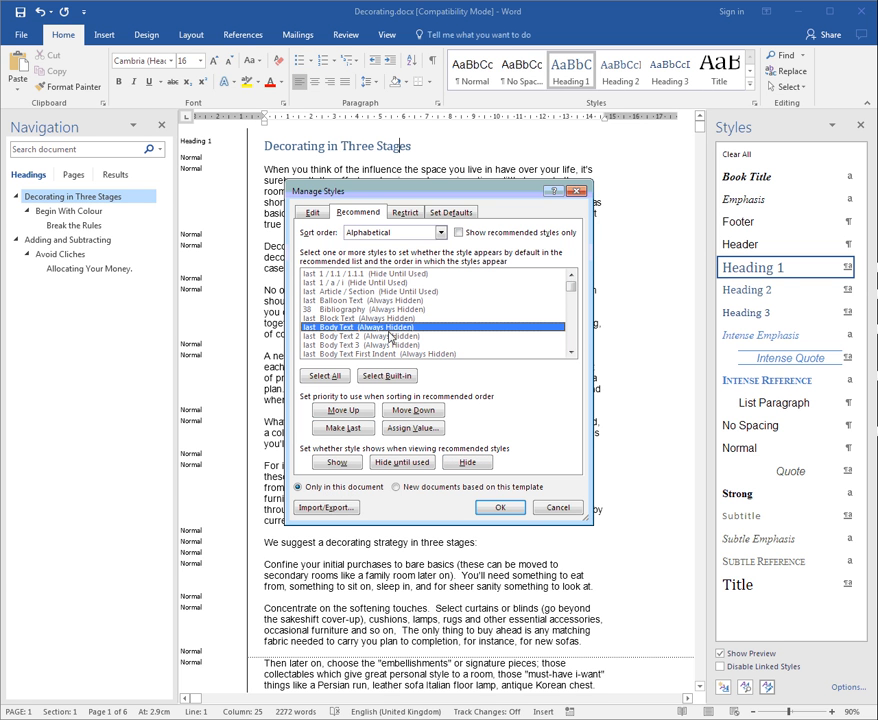
click(571, 346)
click(571, 346)
click(571, 346)
click(571, 346)
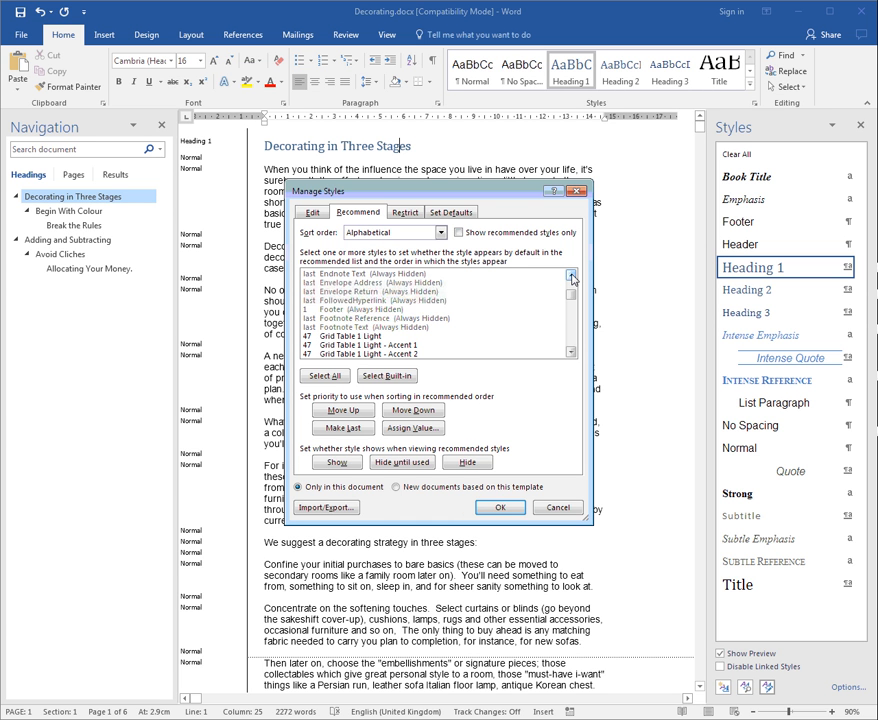
click(572, 277)
click(572, 277)
click(572, 277)
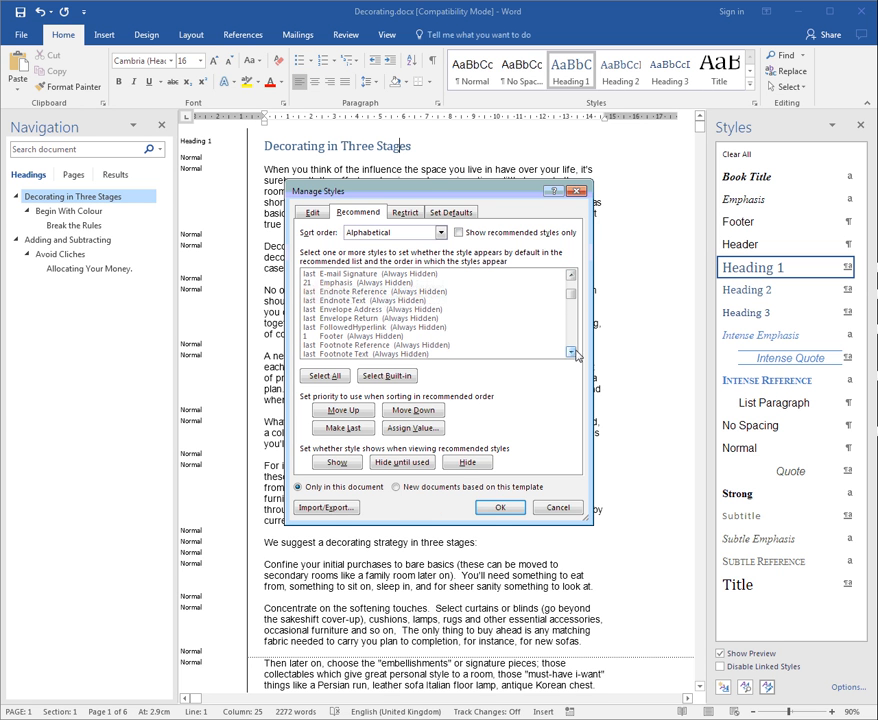
drag(571, 353, 571, 357)
click(358, 292)
drag(358, 297, 359, 357)
click(571, 352)
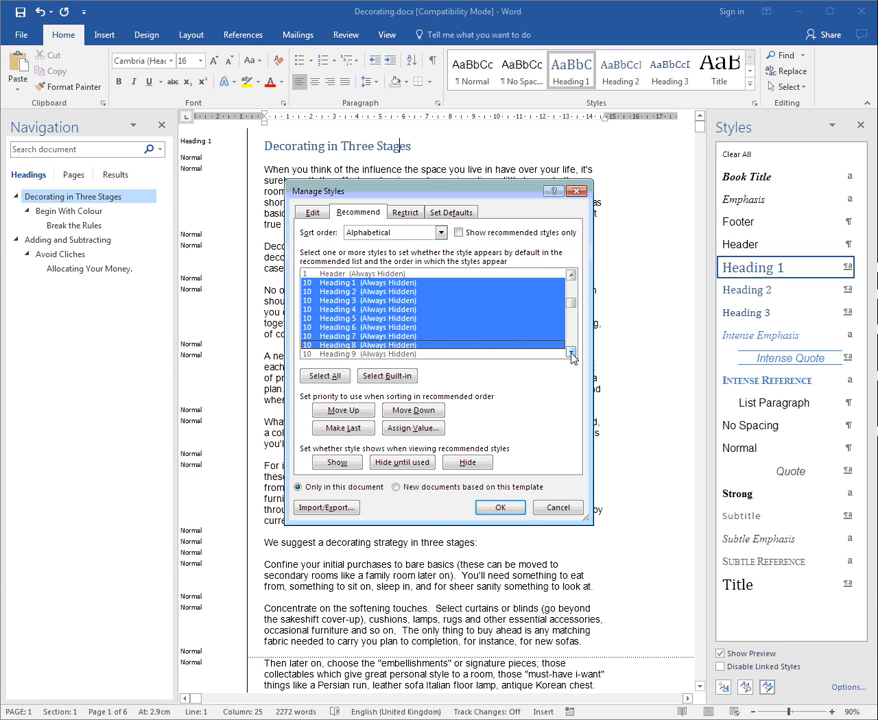
drag(367, 283, 371, 352)
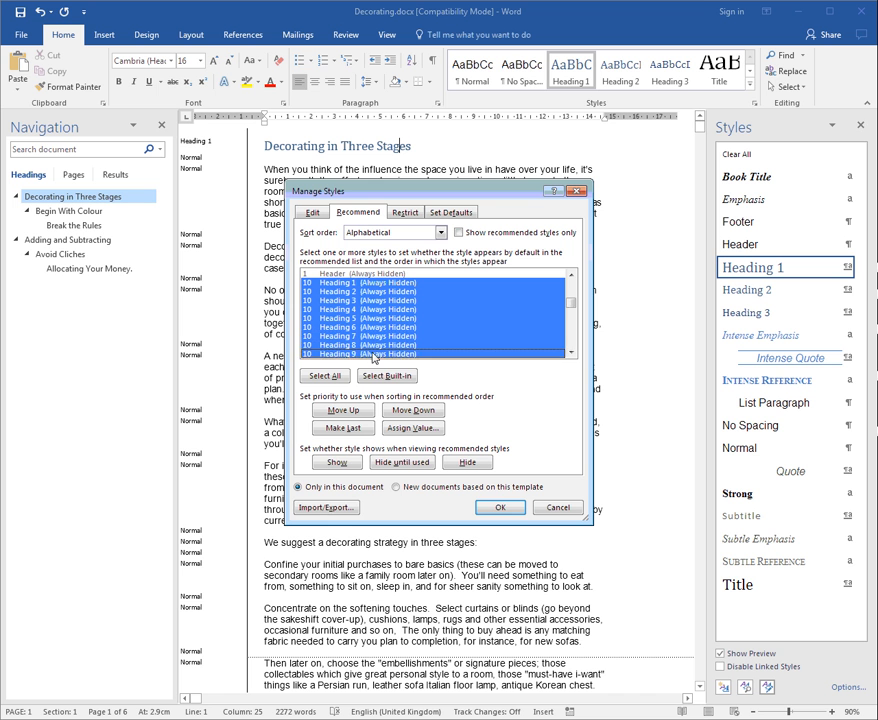
drag(376, 283, 370, 355)
click(355, 466)
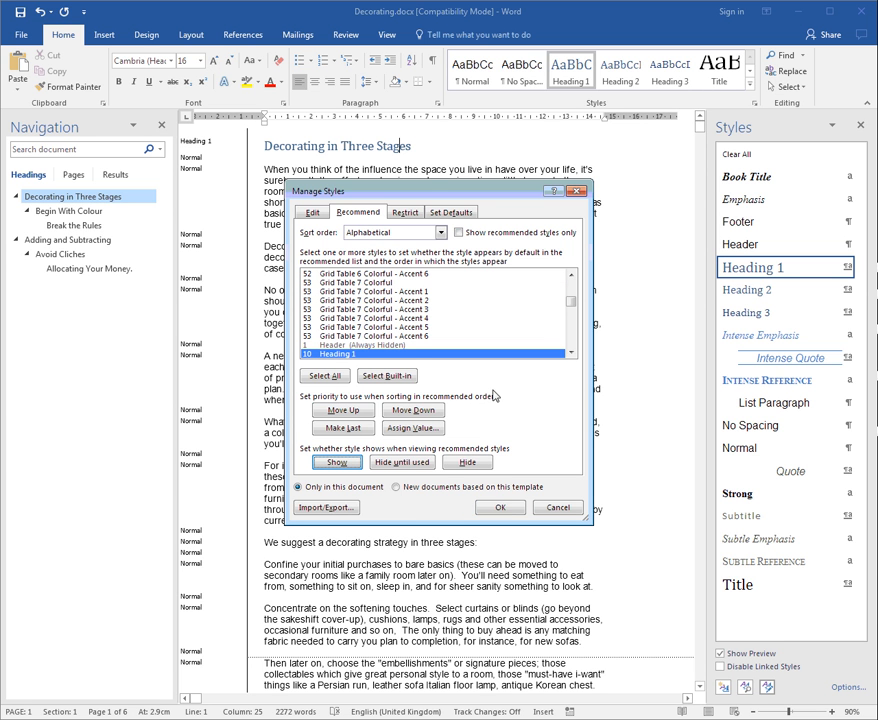
- Set the Normal style to show in the recommended list as well, and apply the style management changes
click(571, 352)
scroll(571, 356, down, 3)
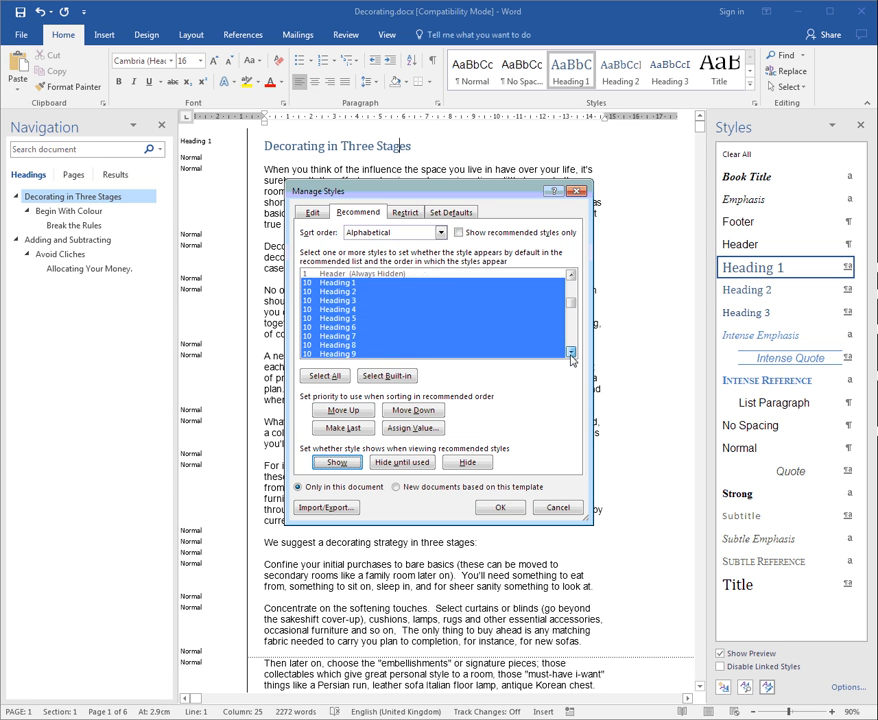
click(500, 327)
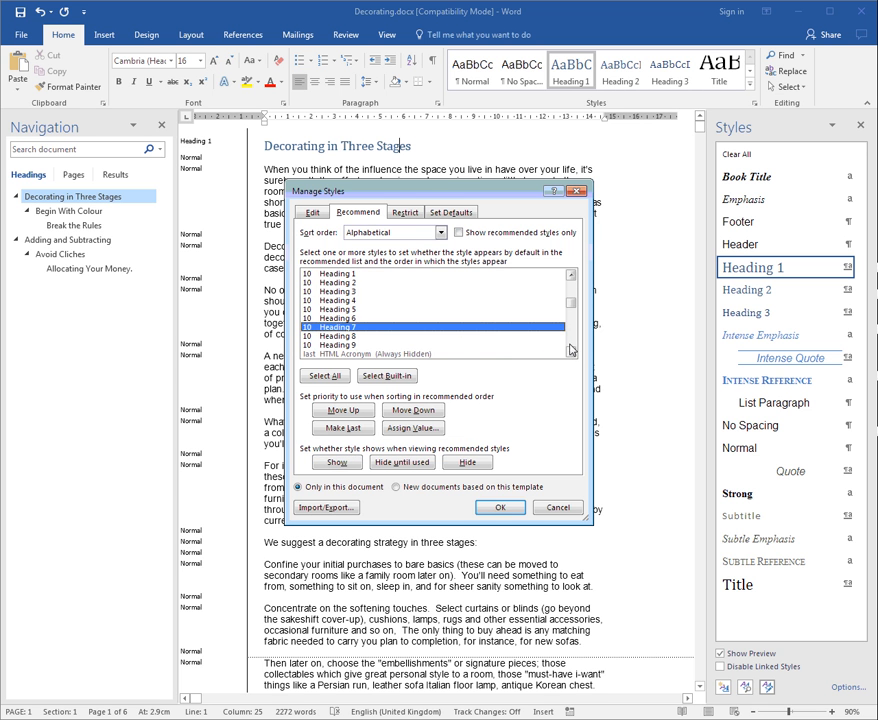
scroll(572, 350, down, 10)
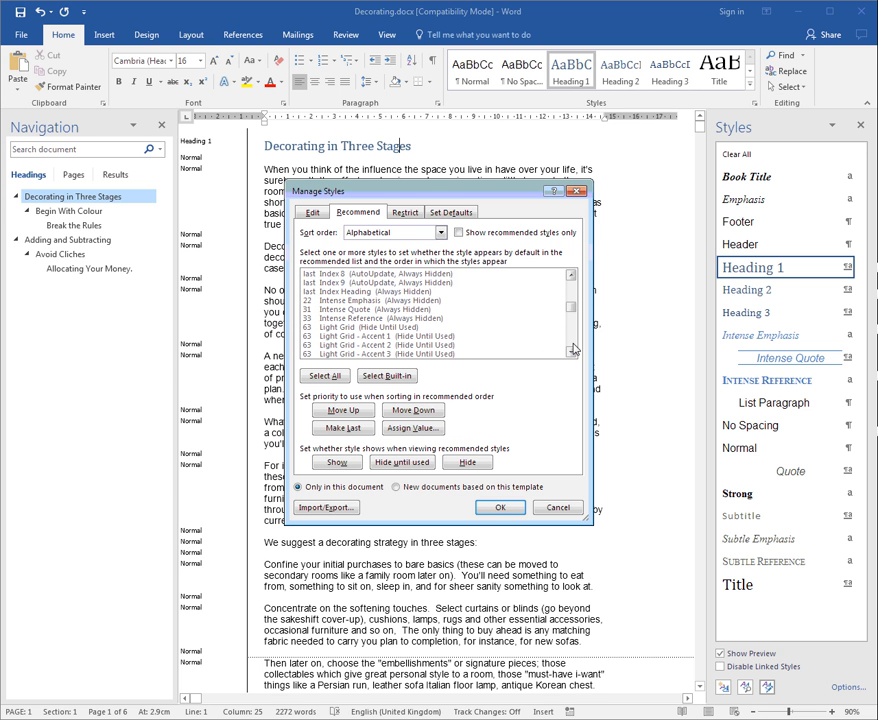
scroll(573, 349, down, 12)
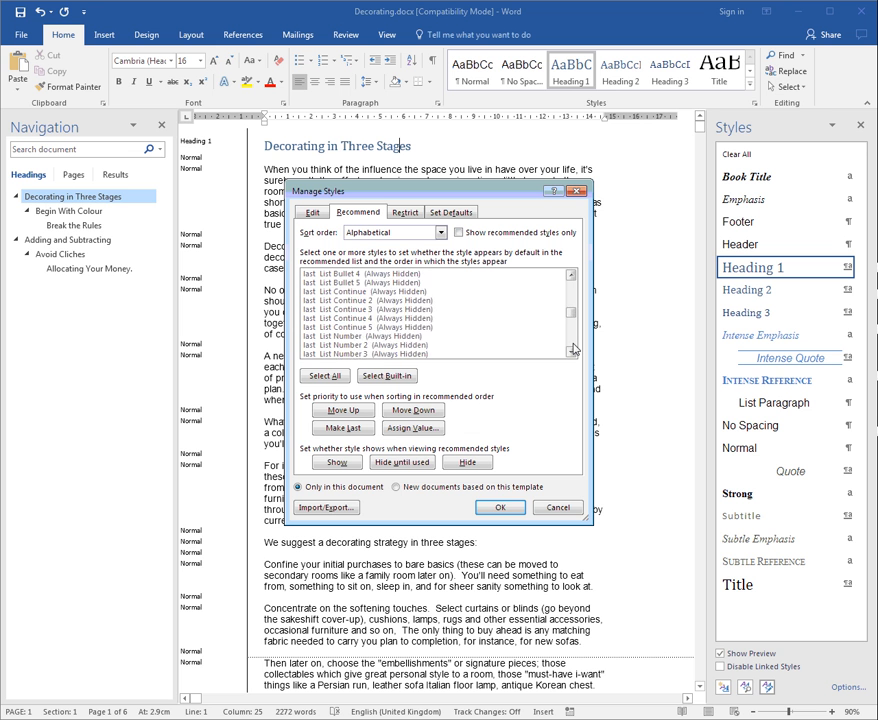
scroll(573, 349, down, 12)
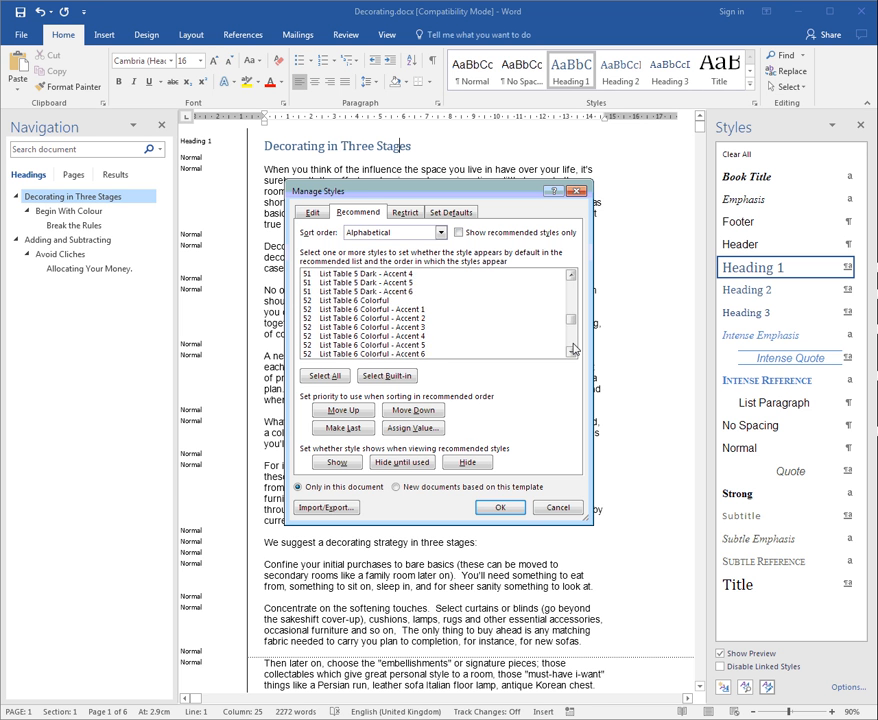
scroll(573, 349, down, 15)
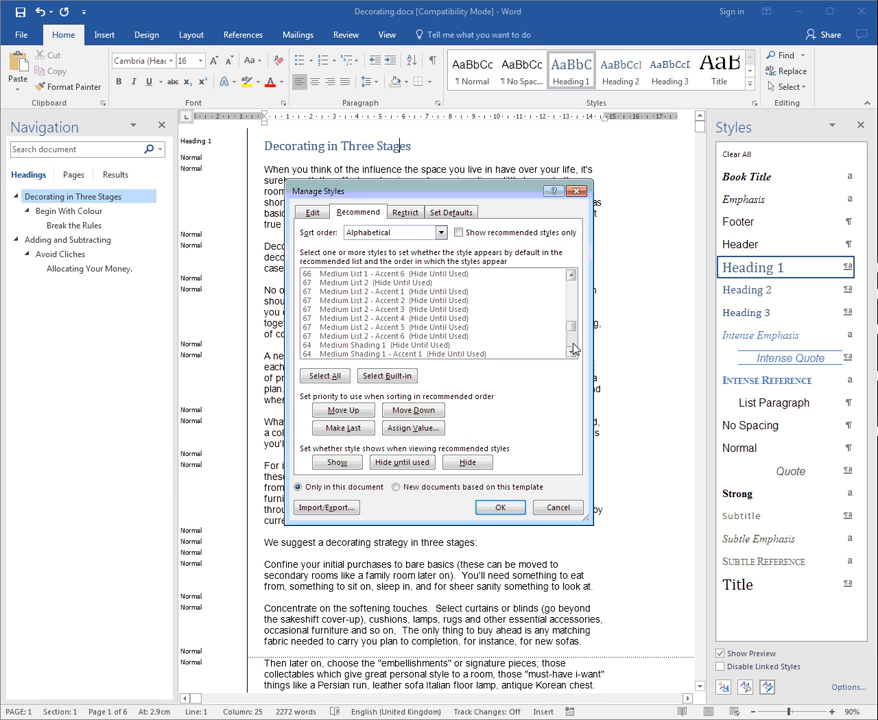
scroll(573, 349, down, 8)
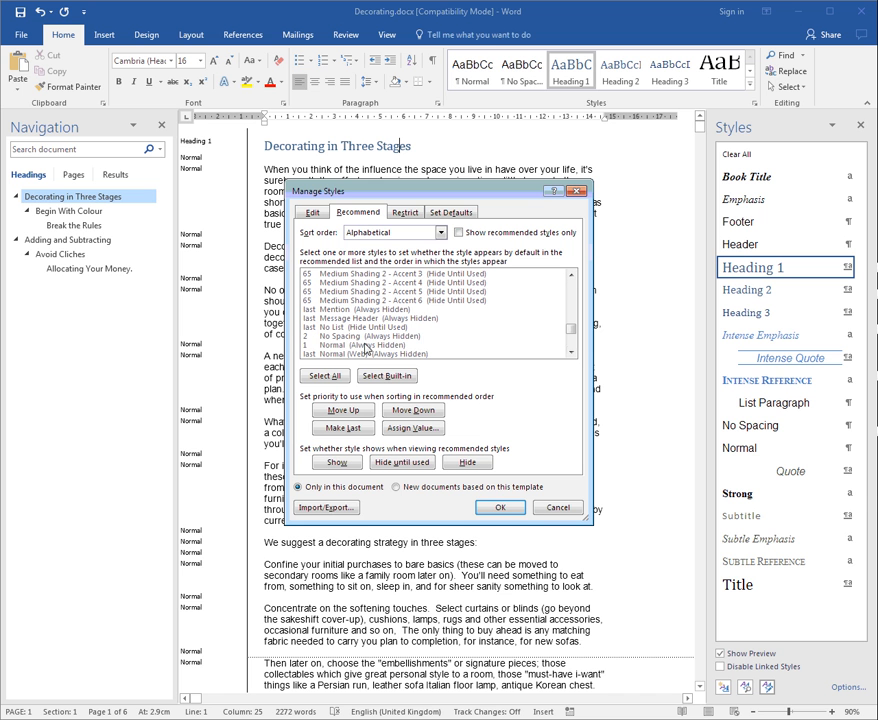
click(345, 345)
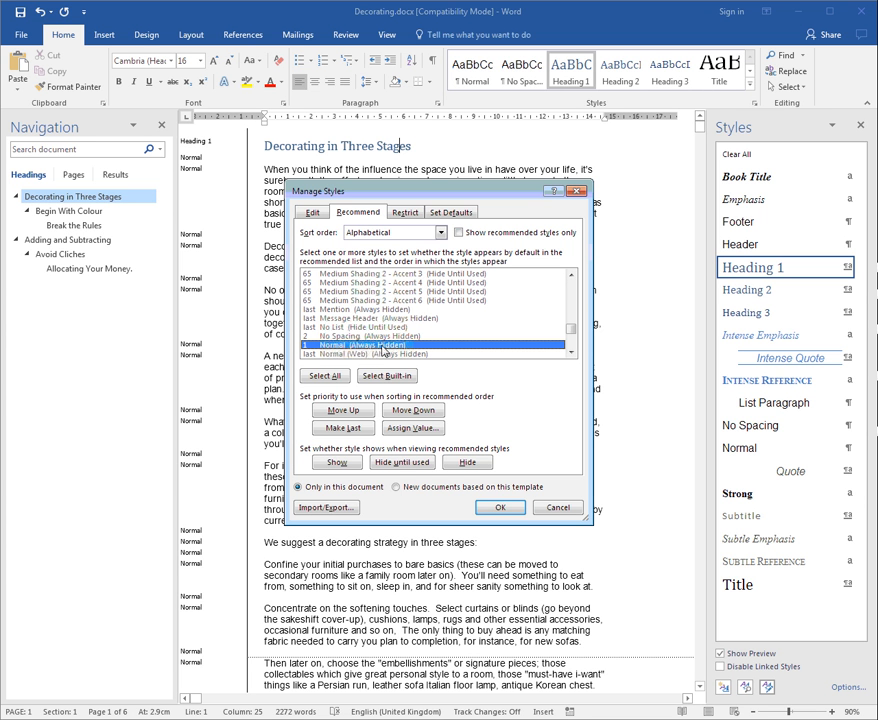
click(338, 463)
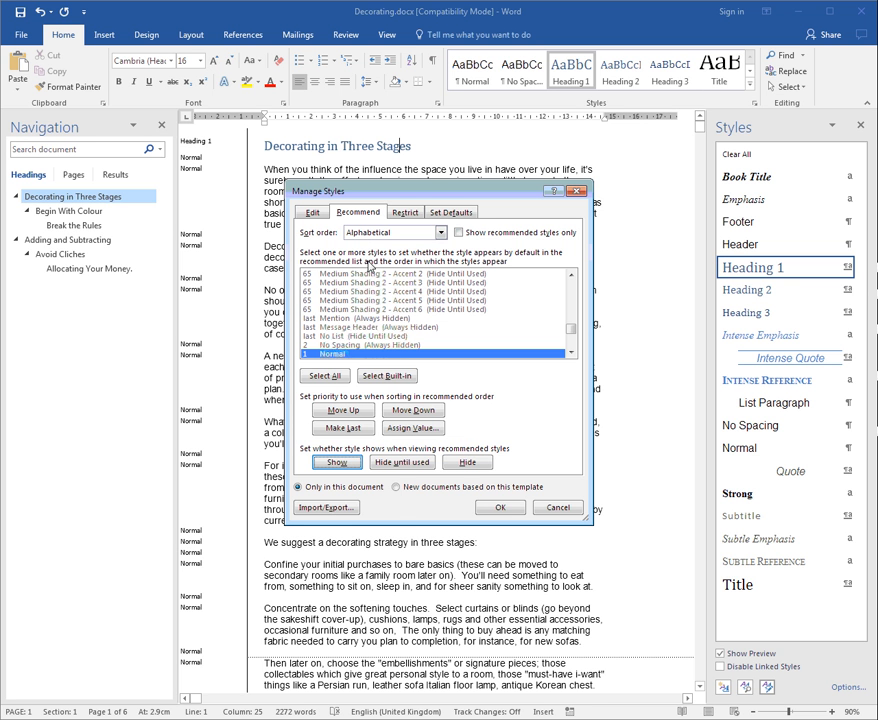
click(503, 507)
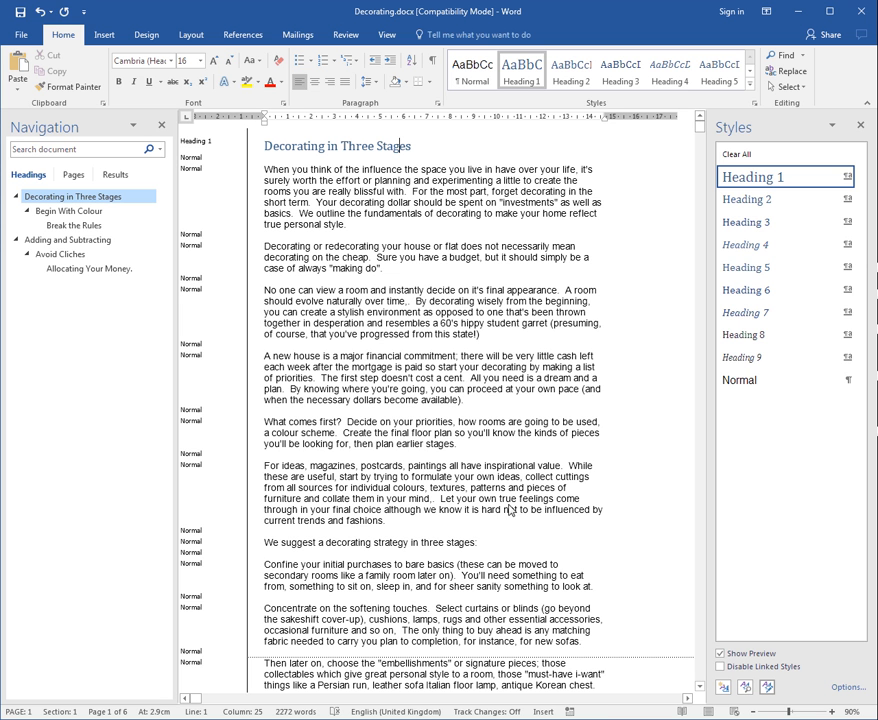